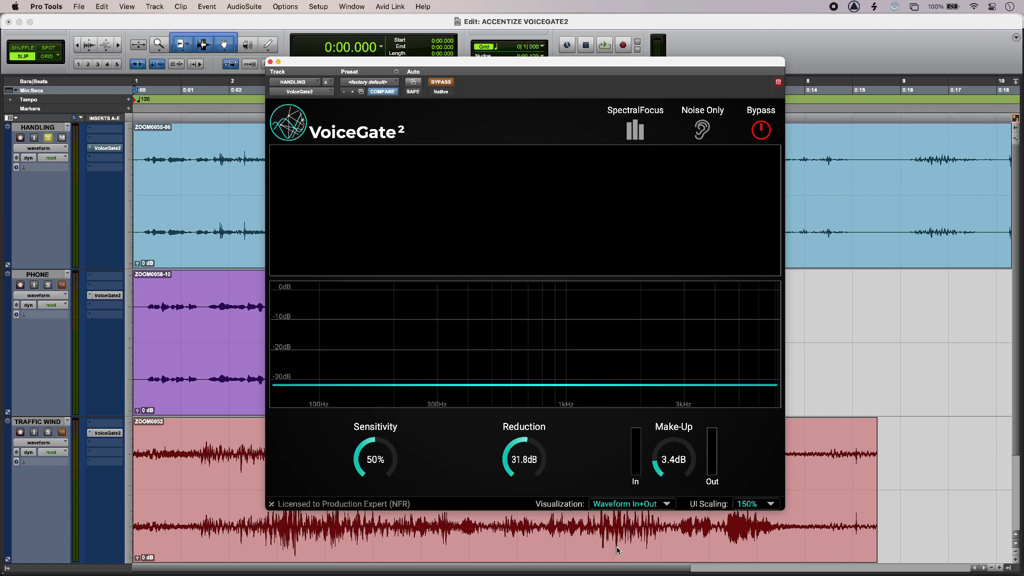
# - Audition the HANDLING track with VoiceGate 2 switched from bypassed to active, and again in Noise Only mode
pyautogui.press('space')
pyautogui.click(760, 131)
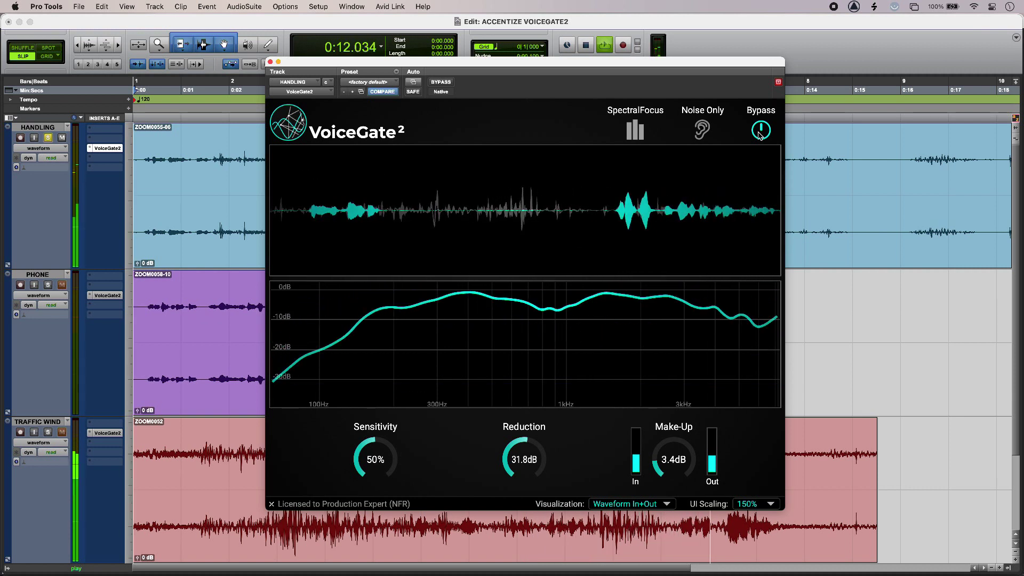
pyautogui.press('space')
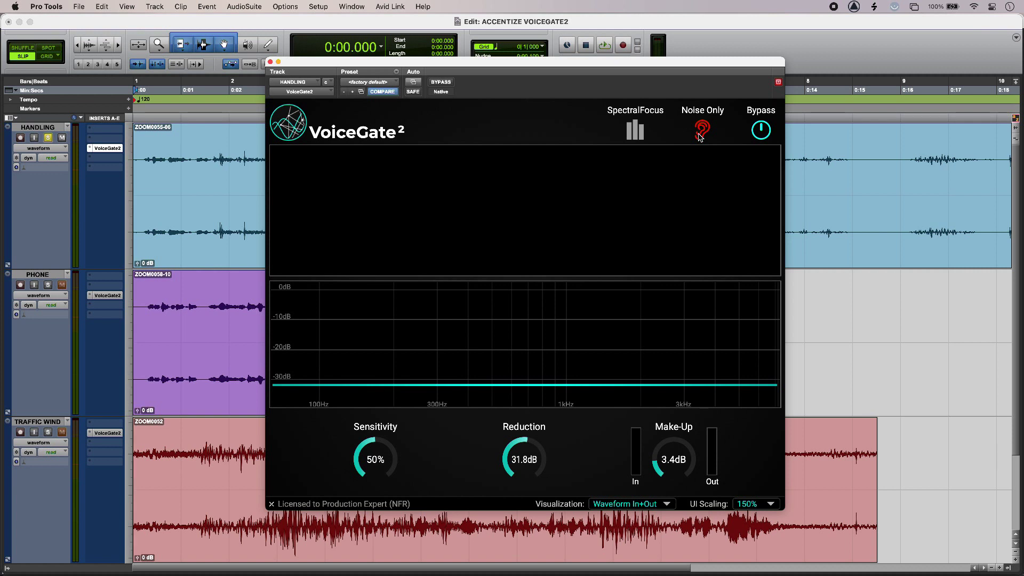
pyautogui.press('space')
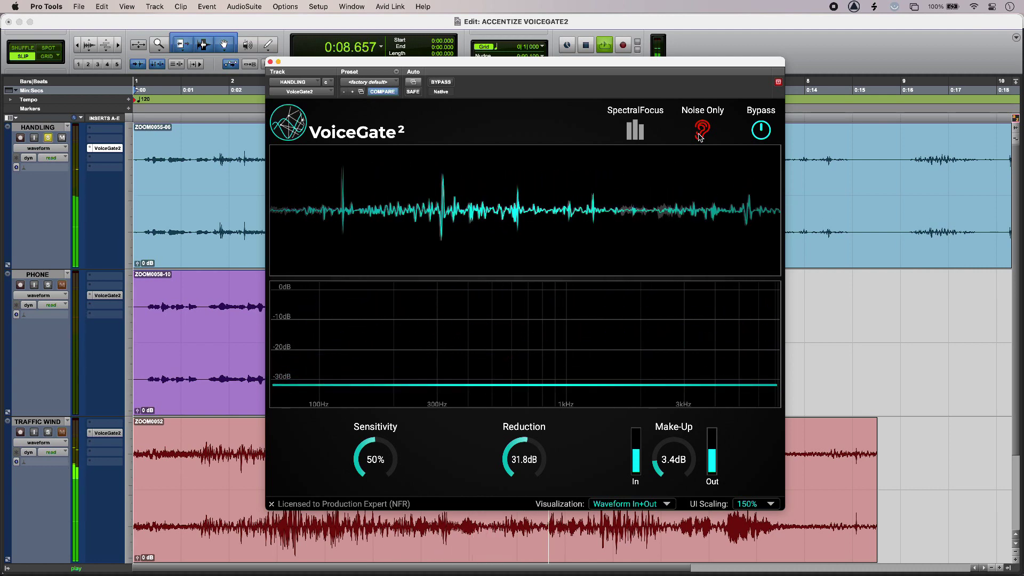
pyautogui.press('space')
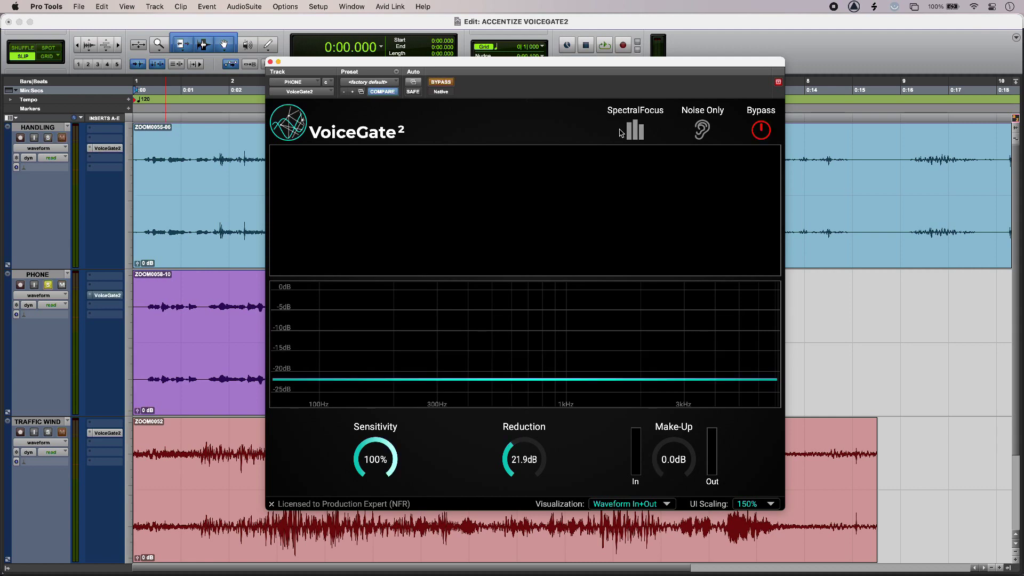
# - Play the PHONE track with VoiceGate 2 bypassed, and again with the bypass turned off
pyautogui.press('space')
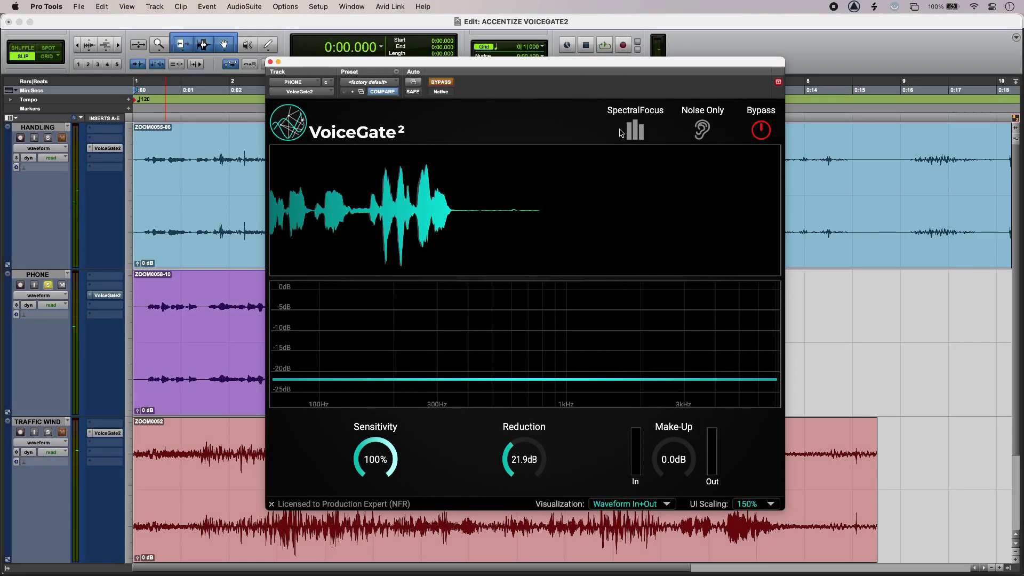
pyautogui.click(761, 130)
pyautogui.press('space')
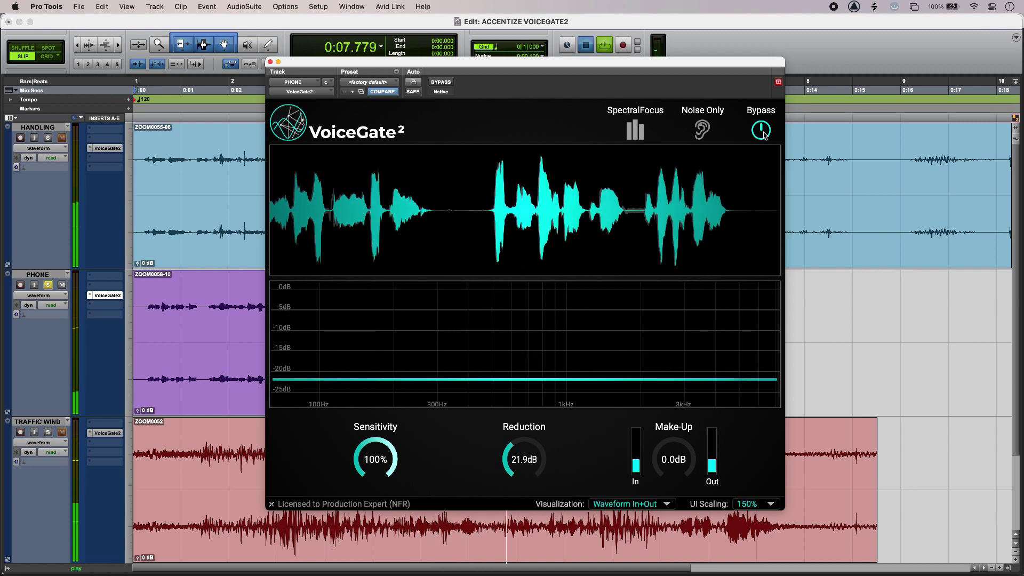
pyautogui.press('space')
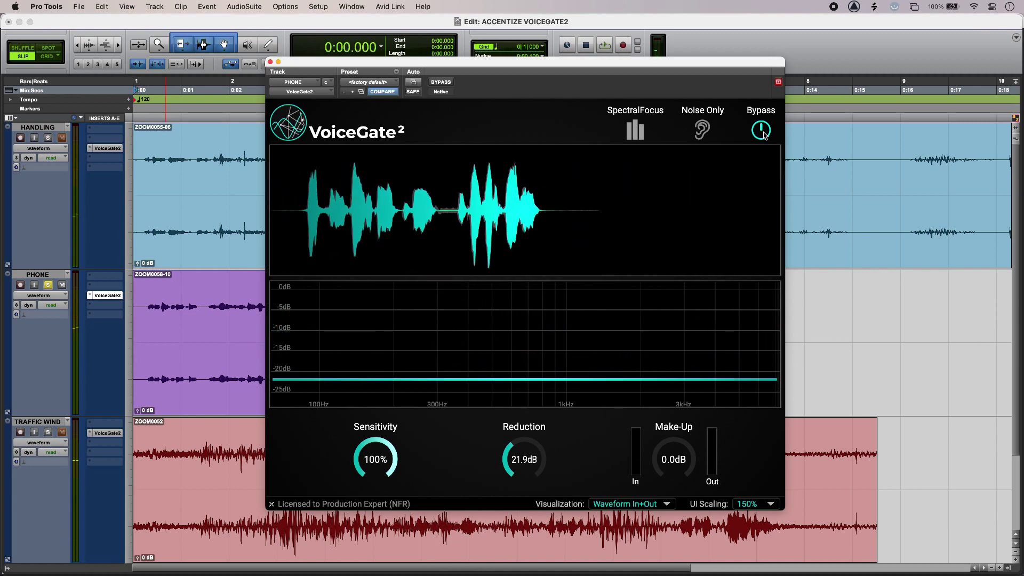
# - Enable SpectralFocus for the PHONE track and play it back with the LOW band soloed
pyautogui.click(635, 131)
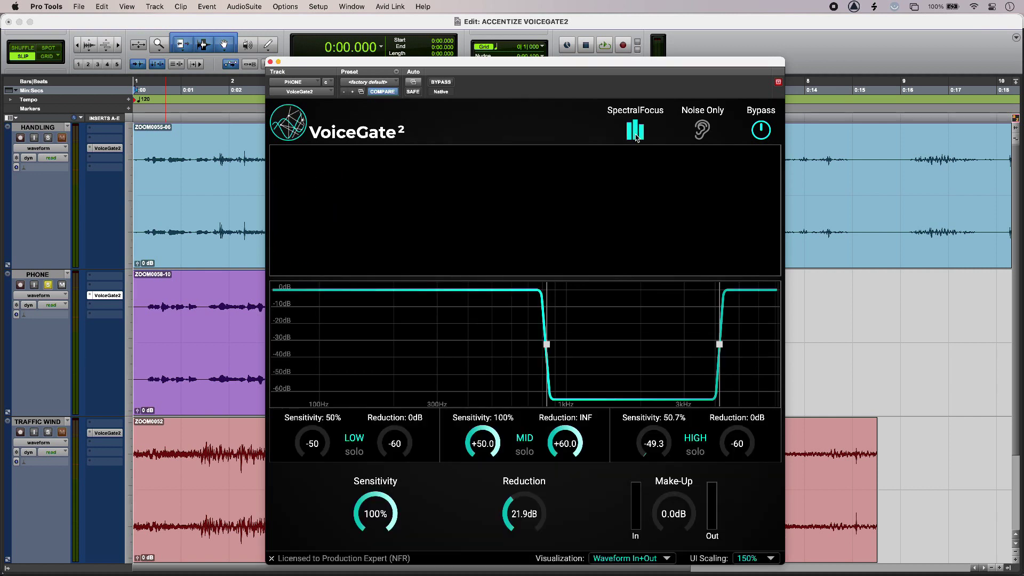
pyautogui.press('space')
pyautogui.click(354, 451)
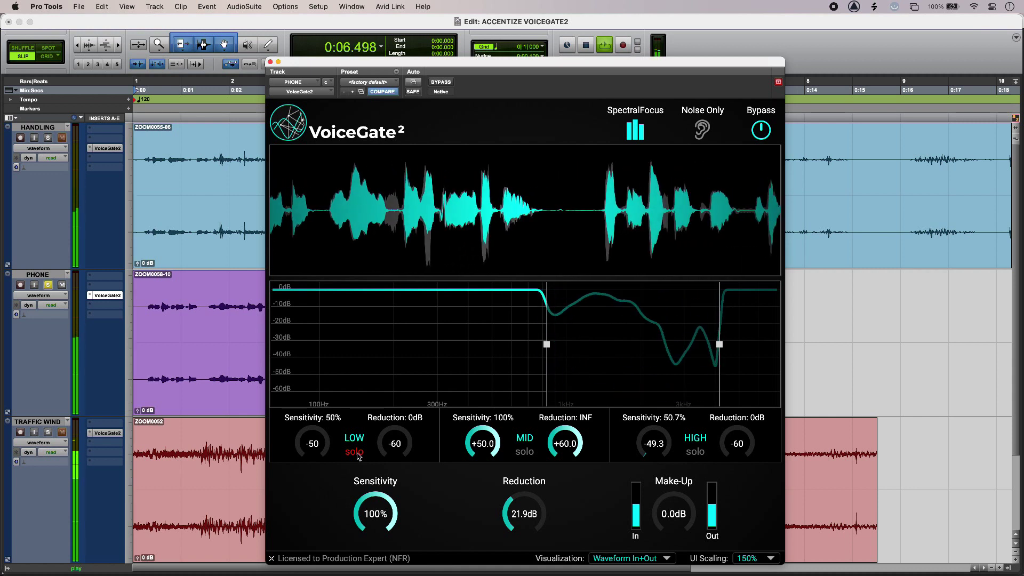
pyautogui.press('space')
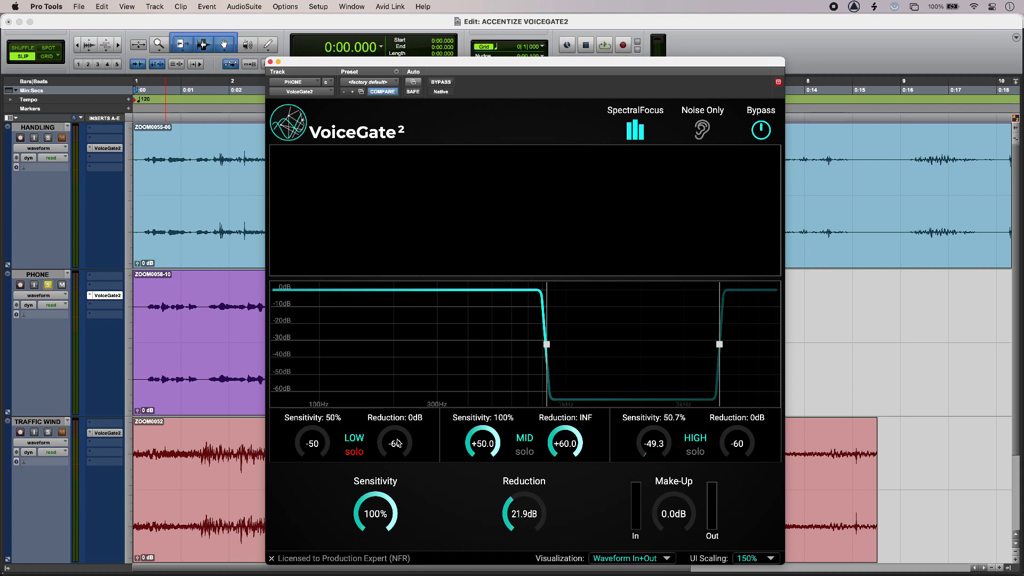
# - Switch the SpectralFocus solo from LOW to MID and audition the PHONE track's mid band
pyautogui.click(358, 455)
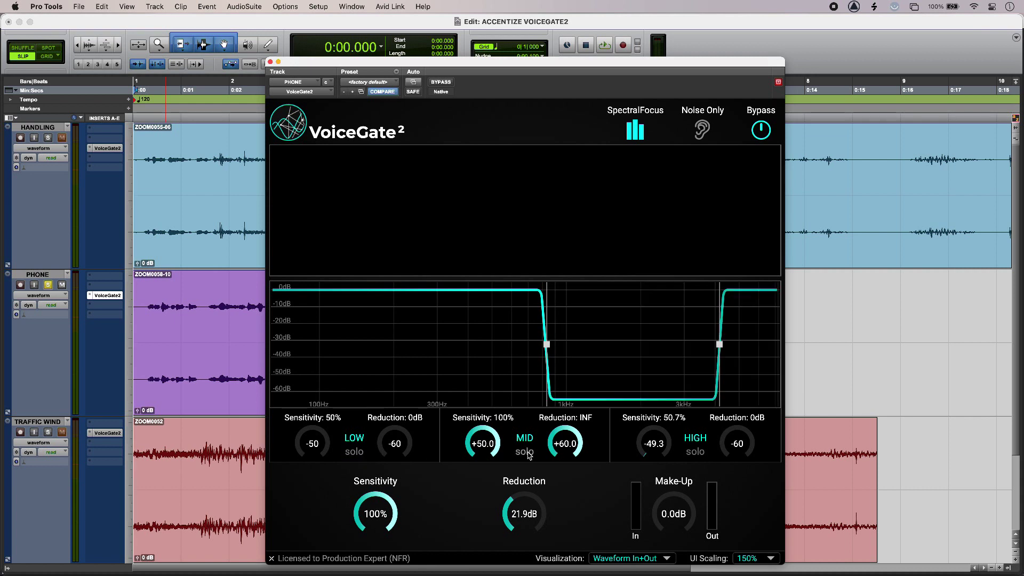
pyautogui.click(526, 452)
pyautogui.press('space')
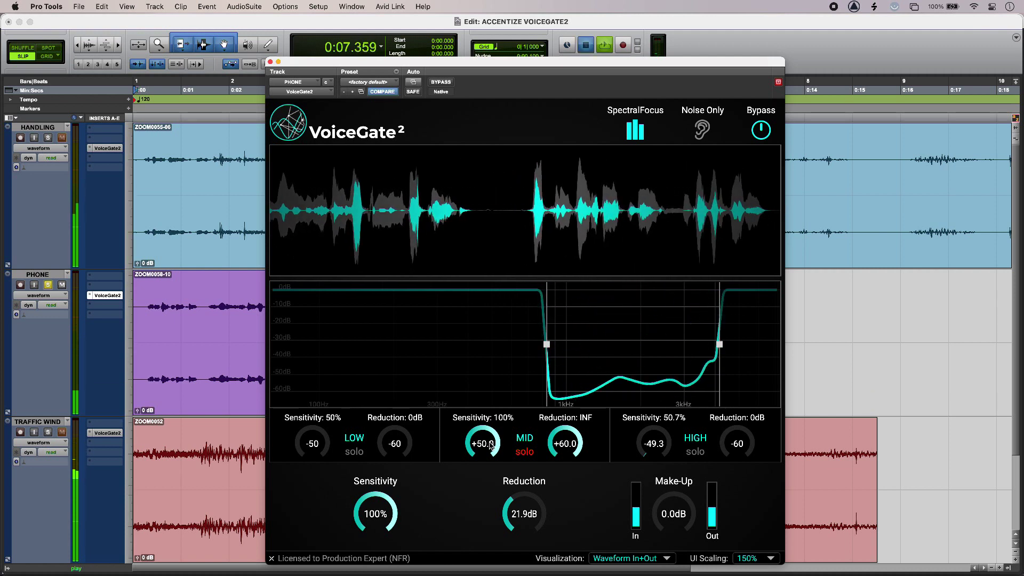
pyautogui.press('space')
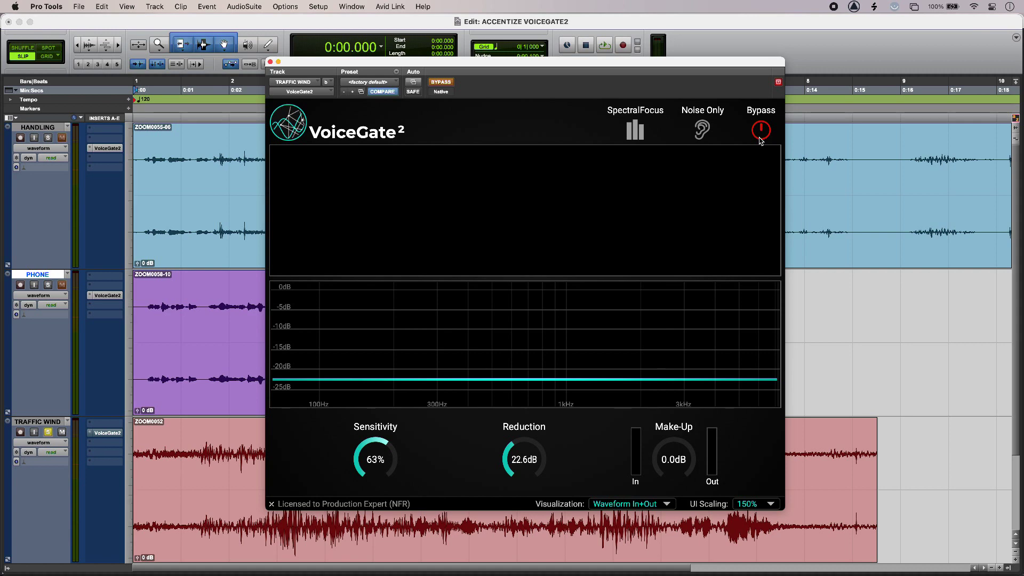
# - Play the TRAFFIC WIND track with VoiceGate 2 bypassed to hear the unprocessed recording
pyautogui.click(759, 136)
pyautogui.press('space')
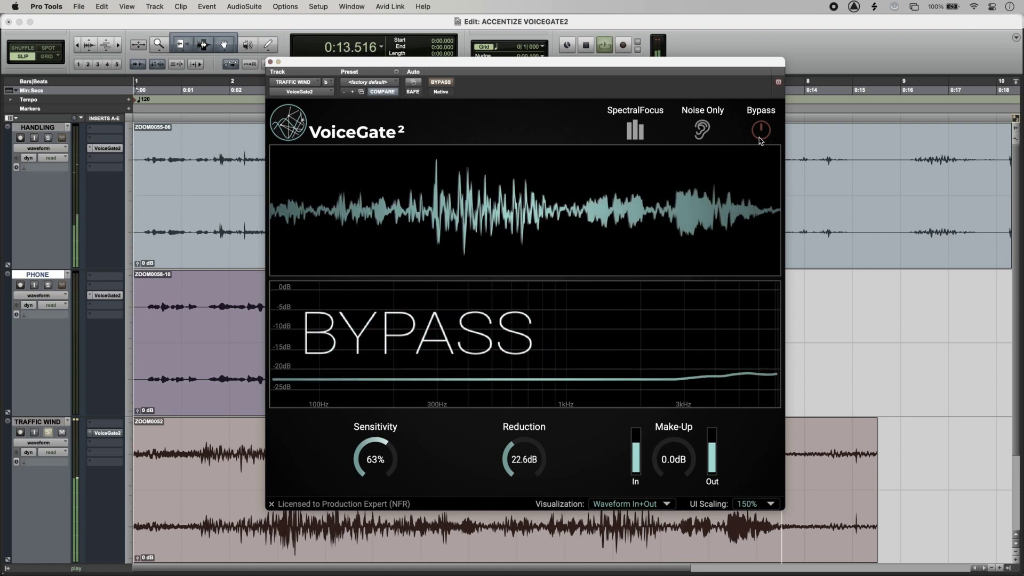
pyautogui.press('space')
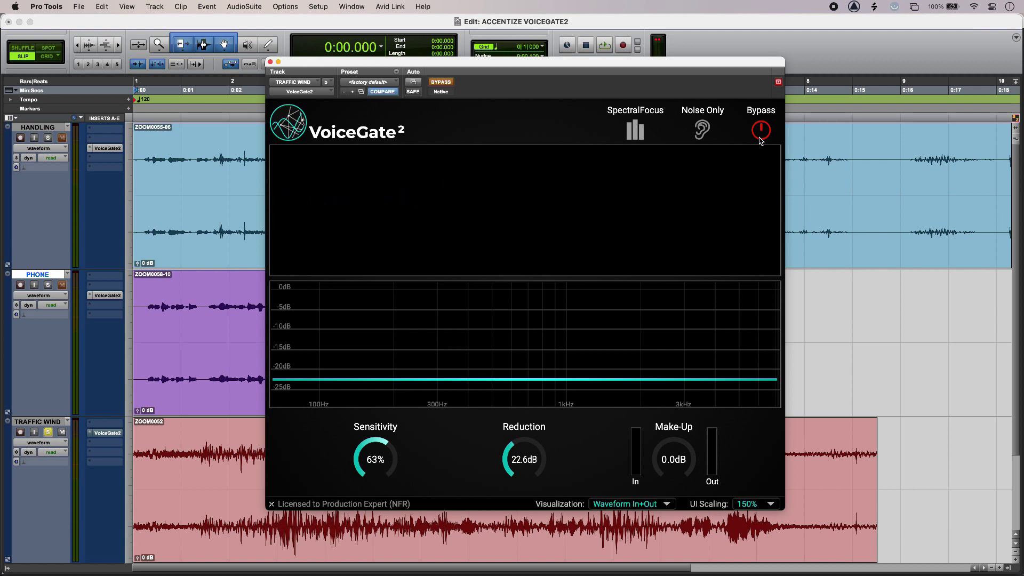
# - Audition the TRAFFIC WIND track with VoiceGate 2 active, and again in Noise Only mode
pyautogui.click(761, 140)
pyautogui.press('space')
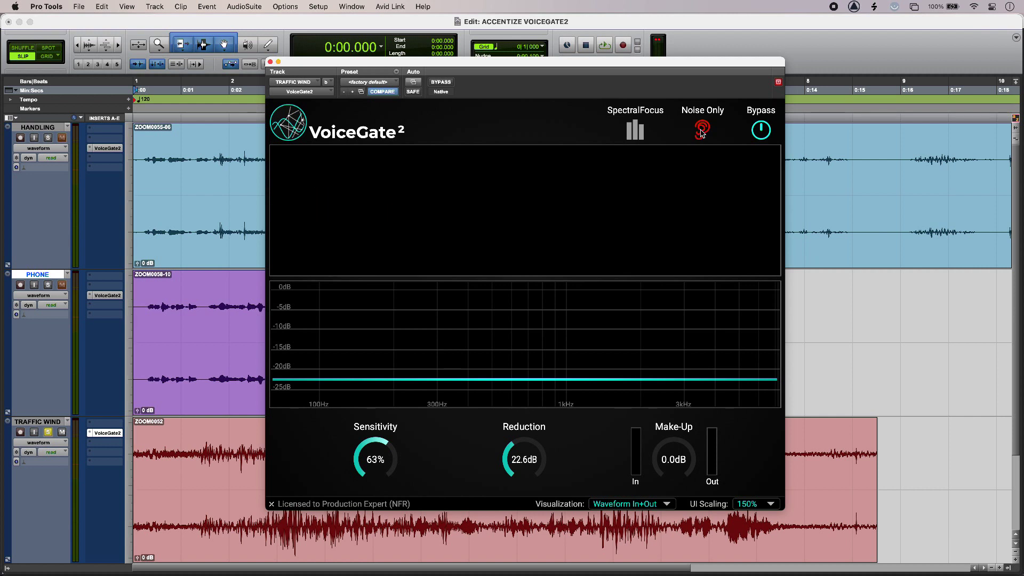
pyautogui.press('space')
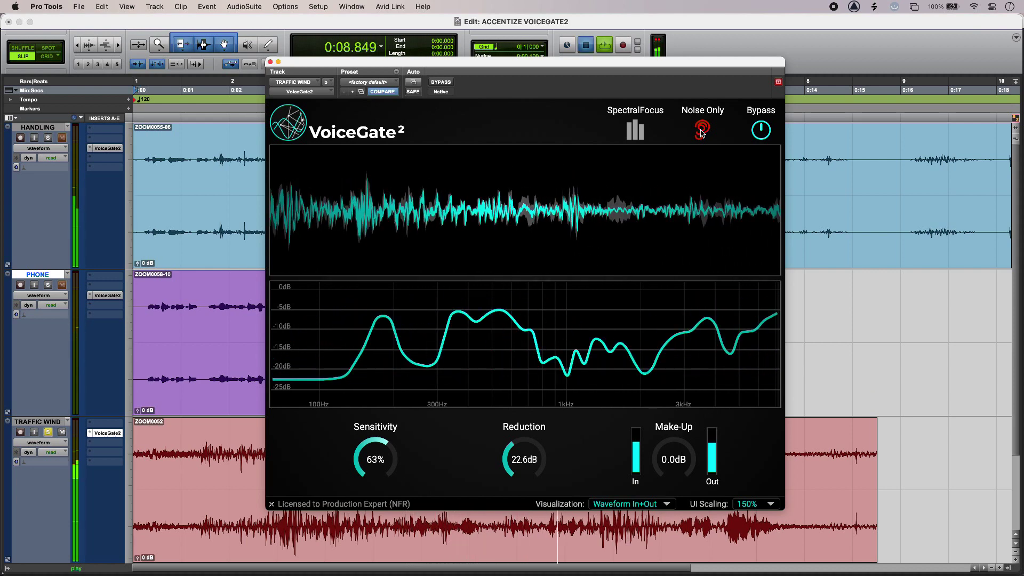
pyautogui.press('space')
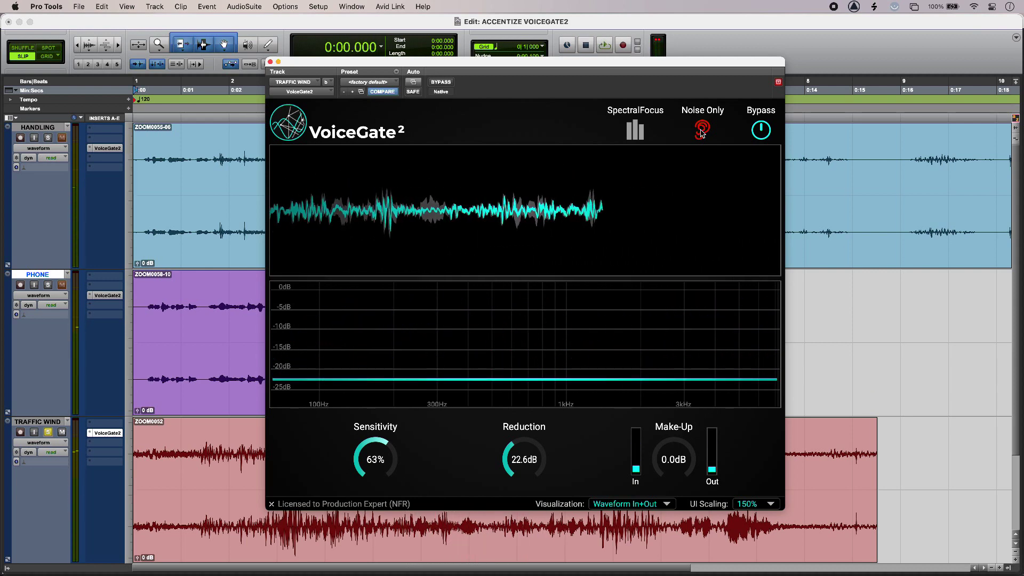
# - Enable SpectralFocus for the TRAFFIC WIND track and audition it with the LOW band soloed
pyautogui.click(635, 131)
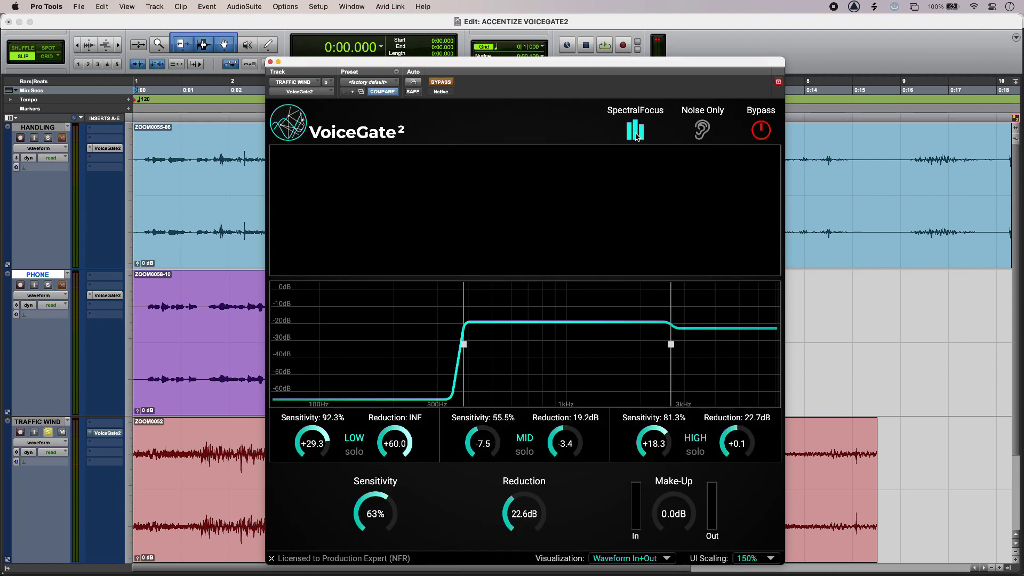
pyautogui.press('space')
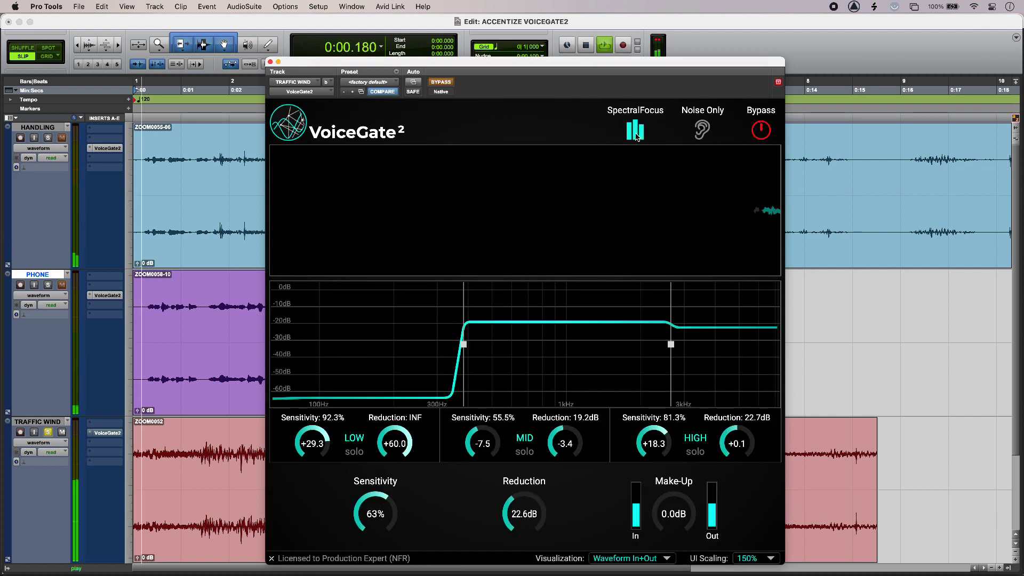
pyautogui.click(354, 451)
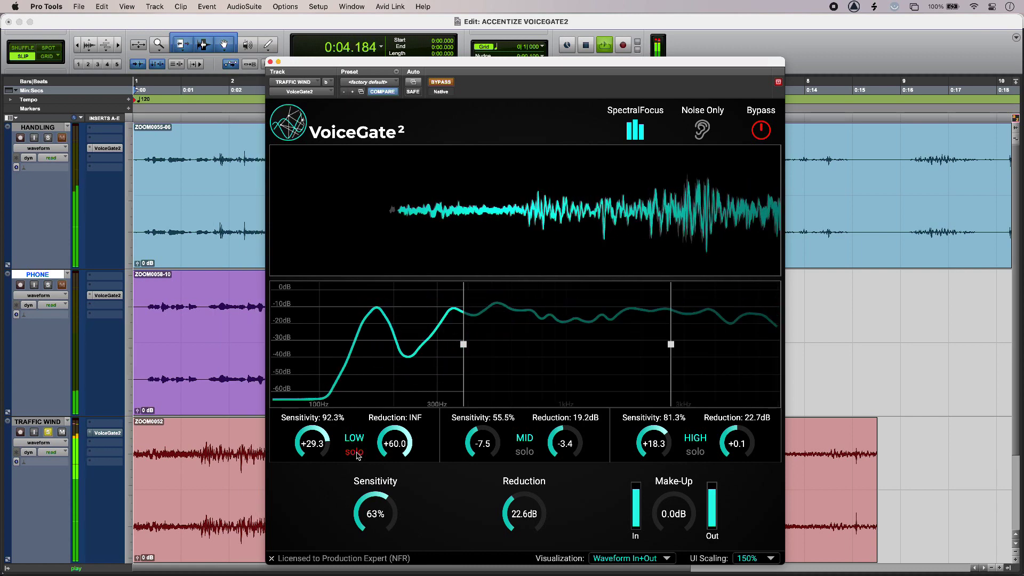
pyautogui.press('space')
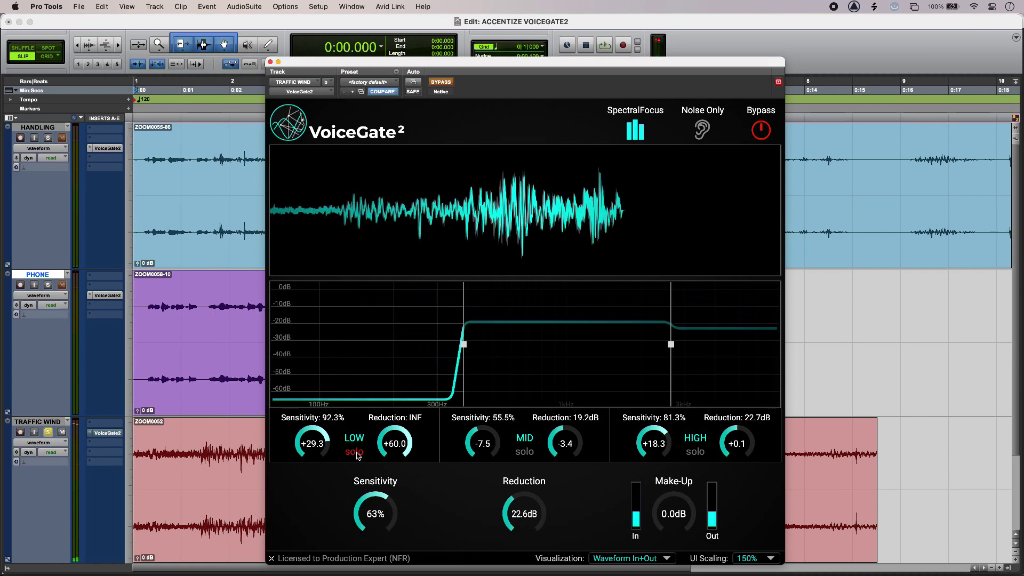
pyautogui.press('space')
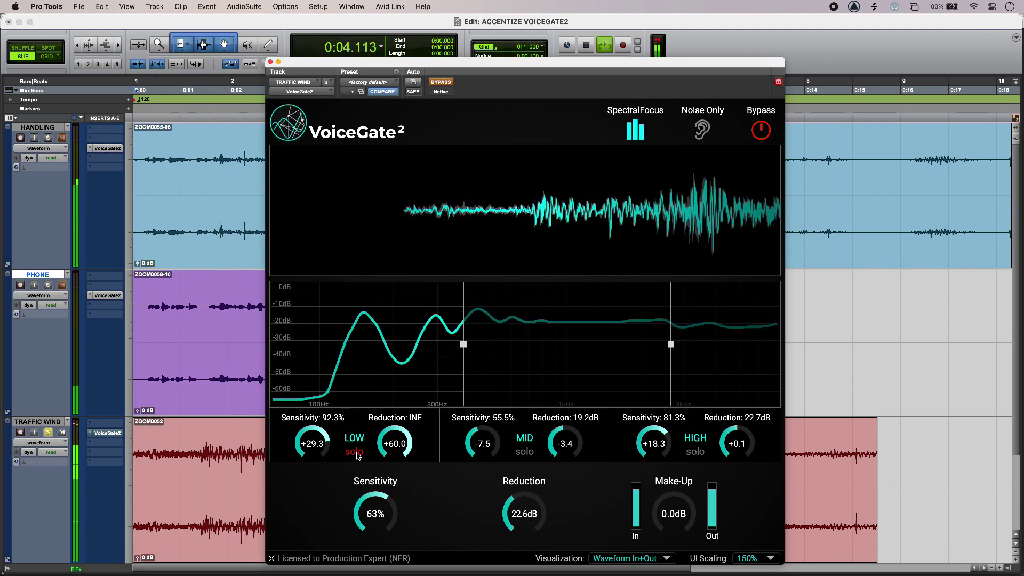
pyautogui.press('space')
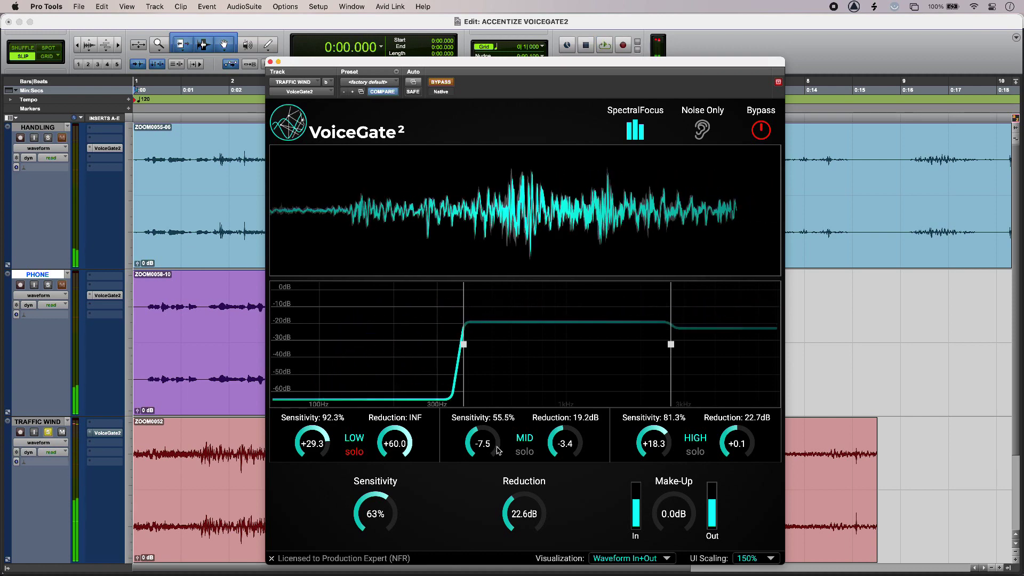
# - Solo the MID band in SpectralFocus and audition the TRAFFIC WIND track
pyautogui.click(521, 452)
pyautogui.press('space')
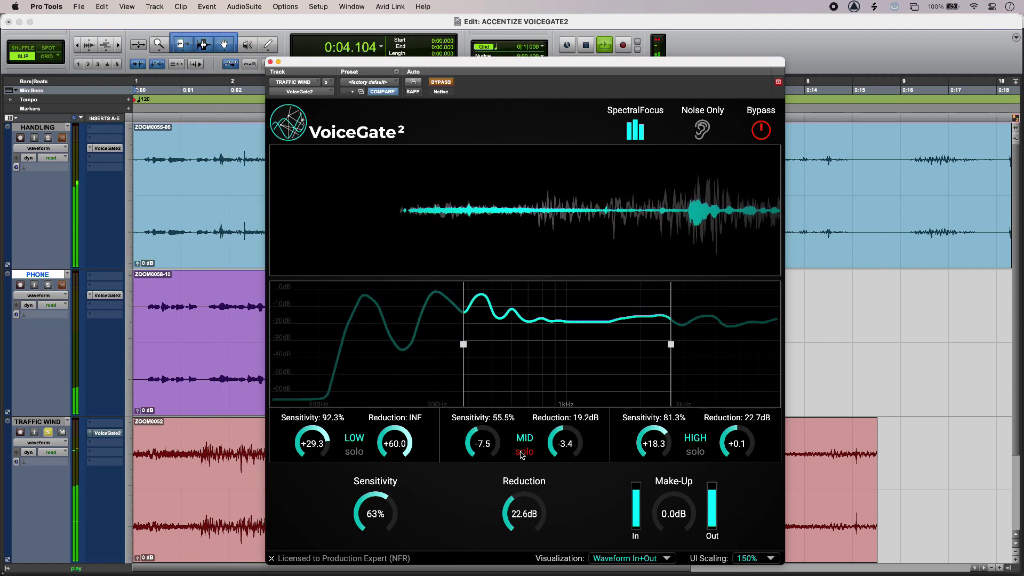
pyautogui.press('space')
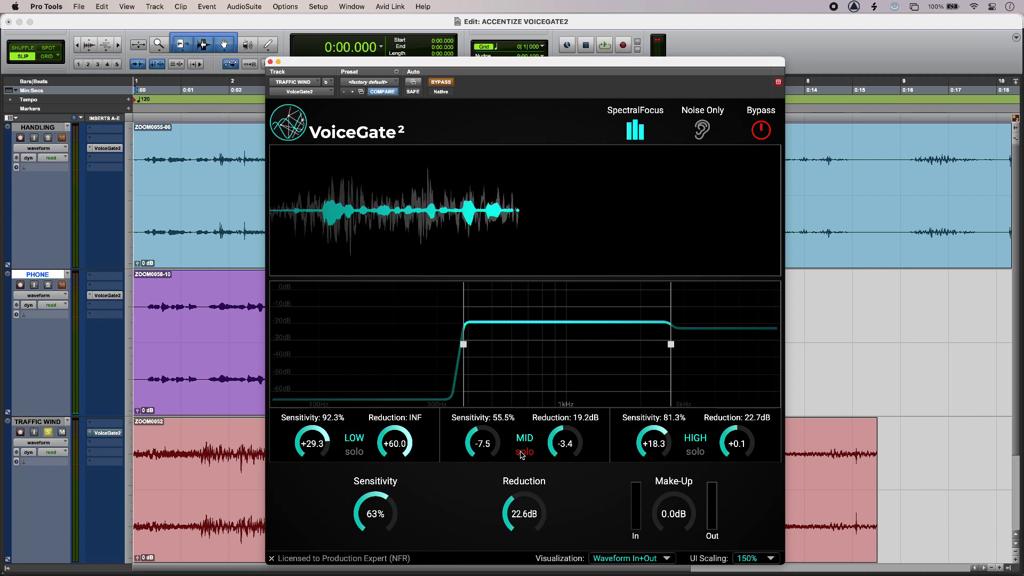
# - Solo the HIGH band in SpectralFocus and audition the TRAFFIC WIND track
pyautogui.click(694, 451)
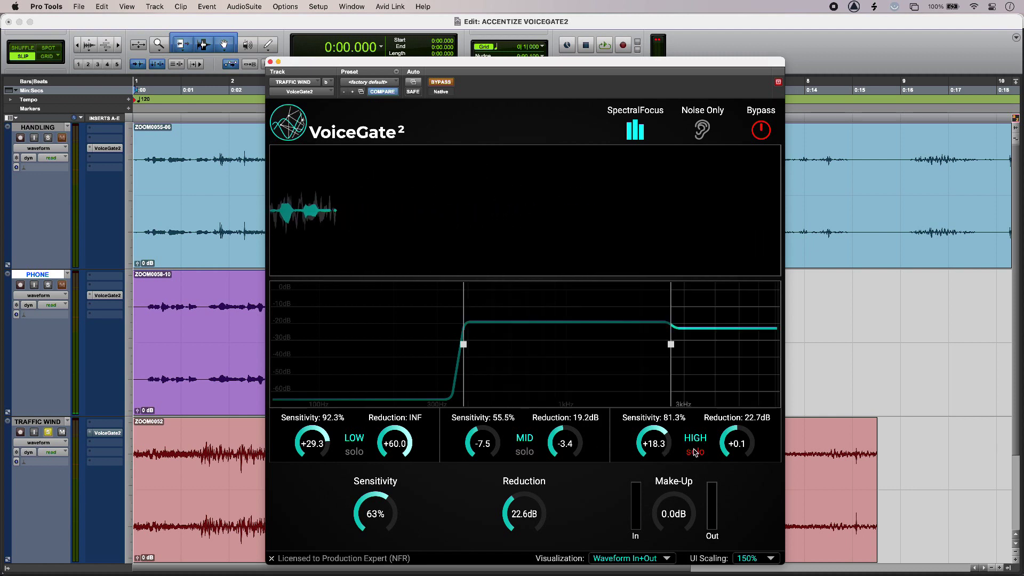
pyautogui.press('space')
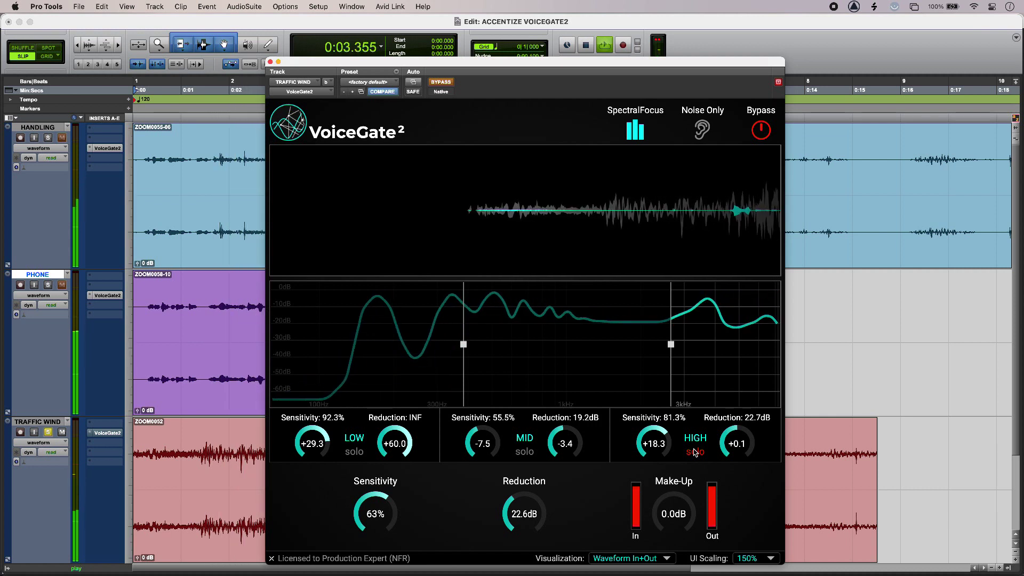
pyautogui.press('space')
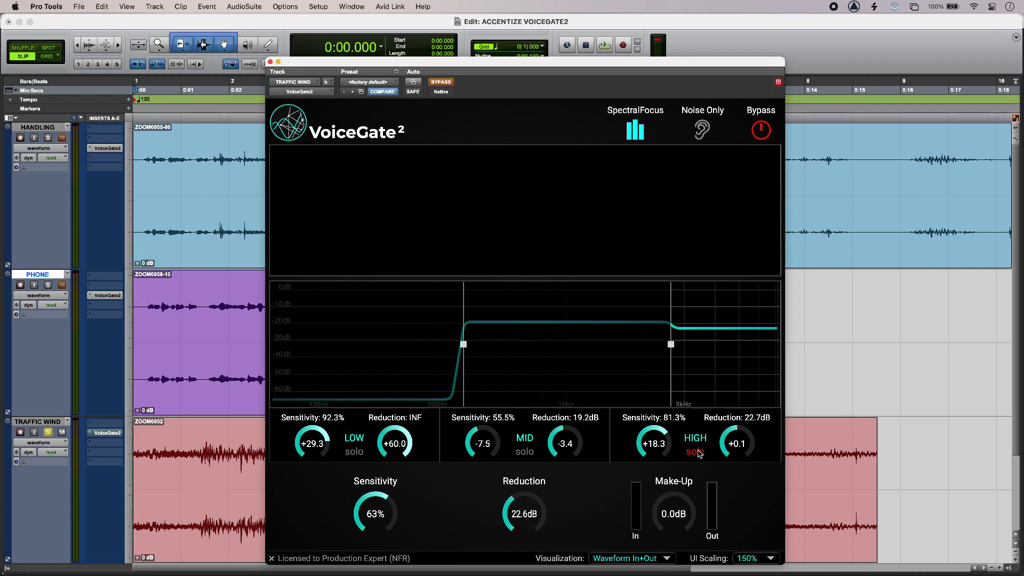
# - Turn off the VoiceGate 2 bypass with SpectralFocus disabled and play the processed TRAFFIC WIND track
pyautogui.click(760, 130)
pyautogui.press('space')
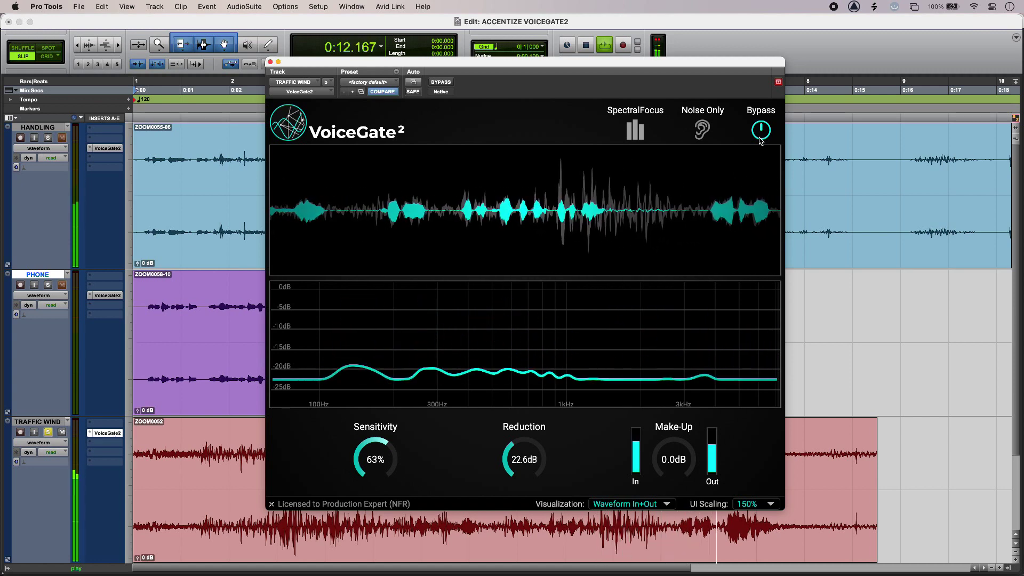
pyautogui.press('space')
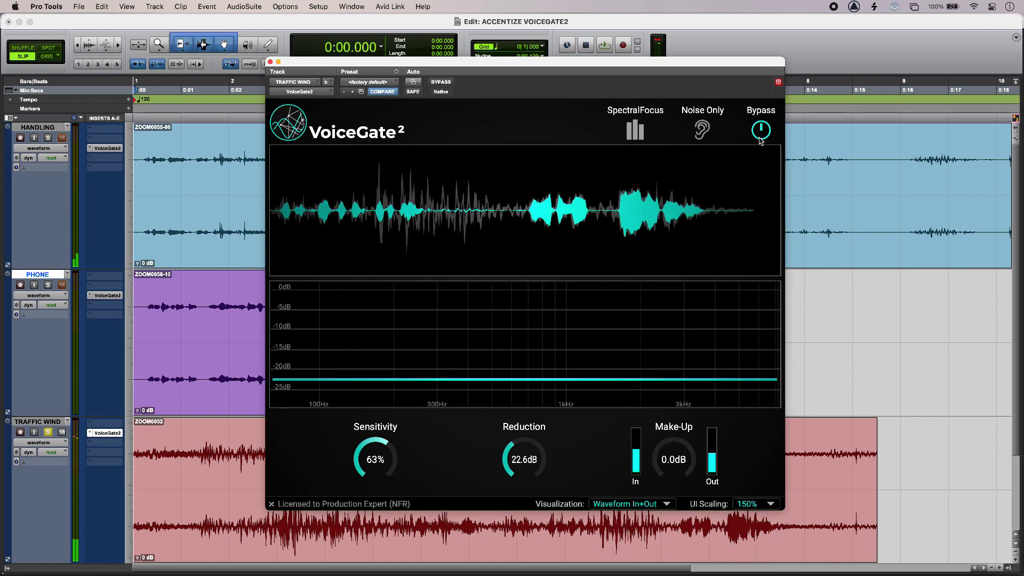